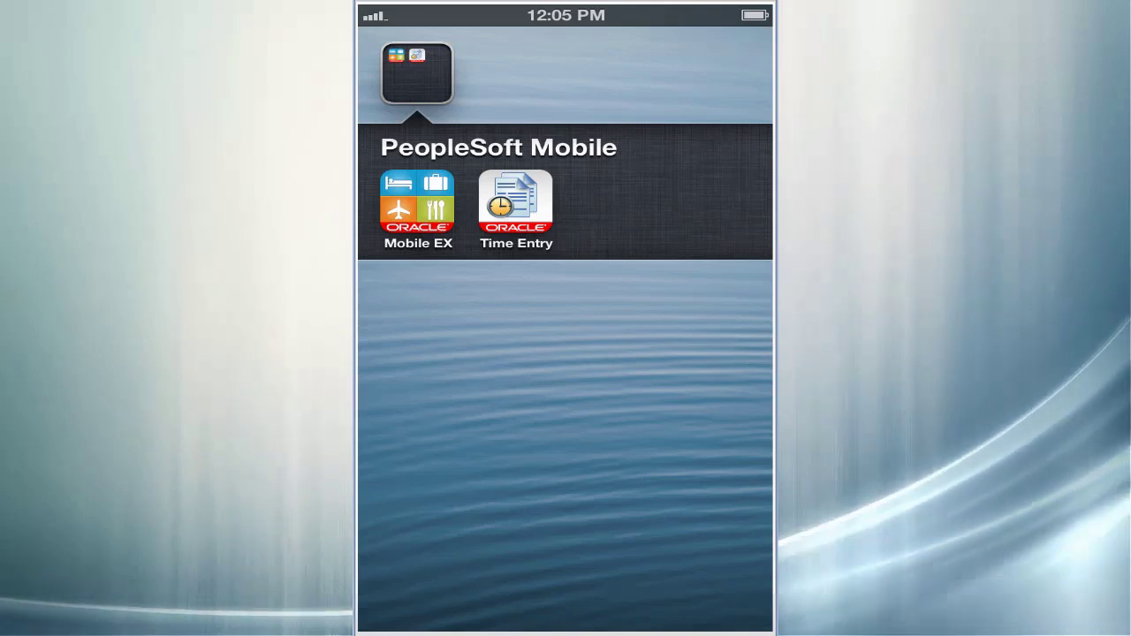
Launch Time Entry and review Sep 16's 8-hour Implementation entry, leaving it unchanged.
left_click(510, 219)
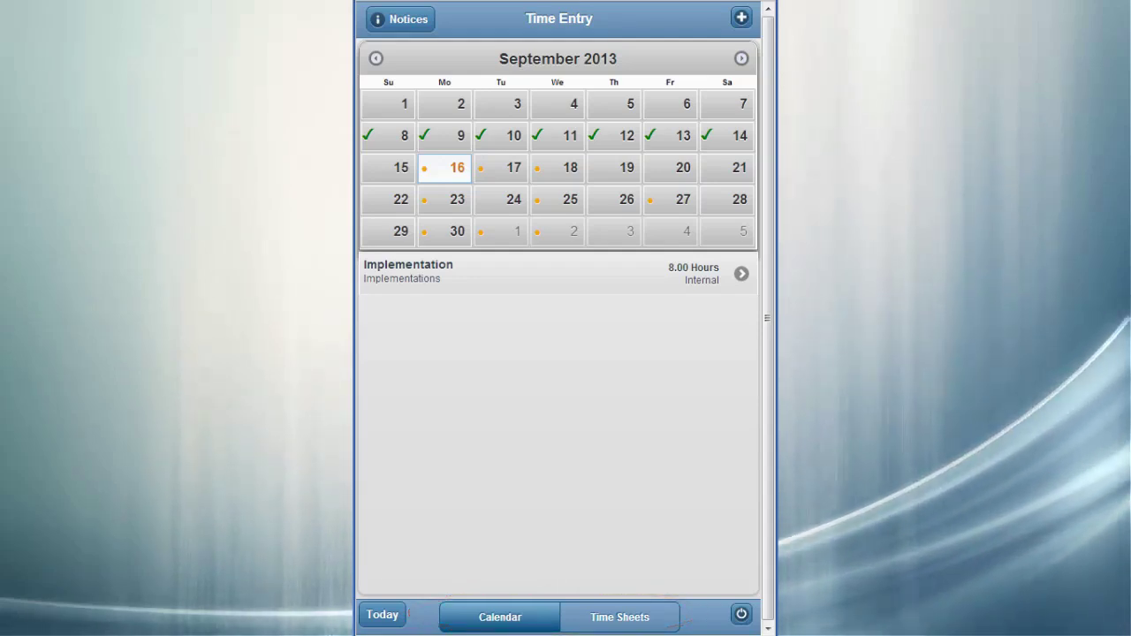
left_click(570, 272)
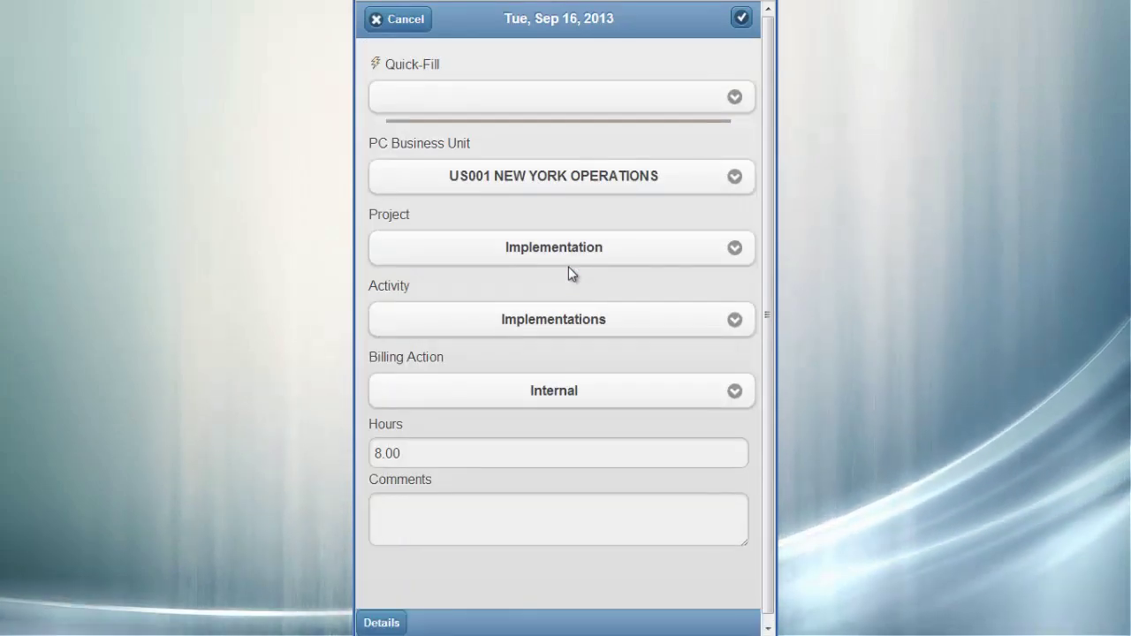
left_click(412, 24)
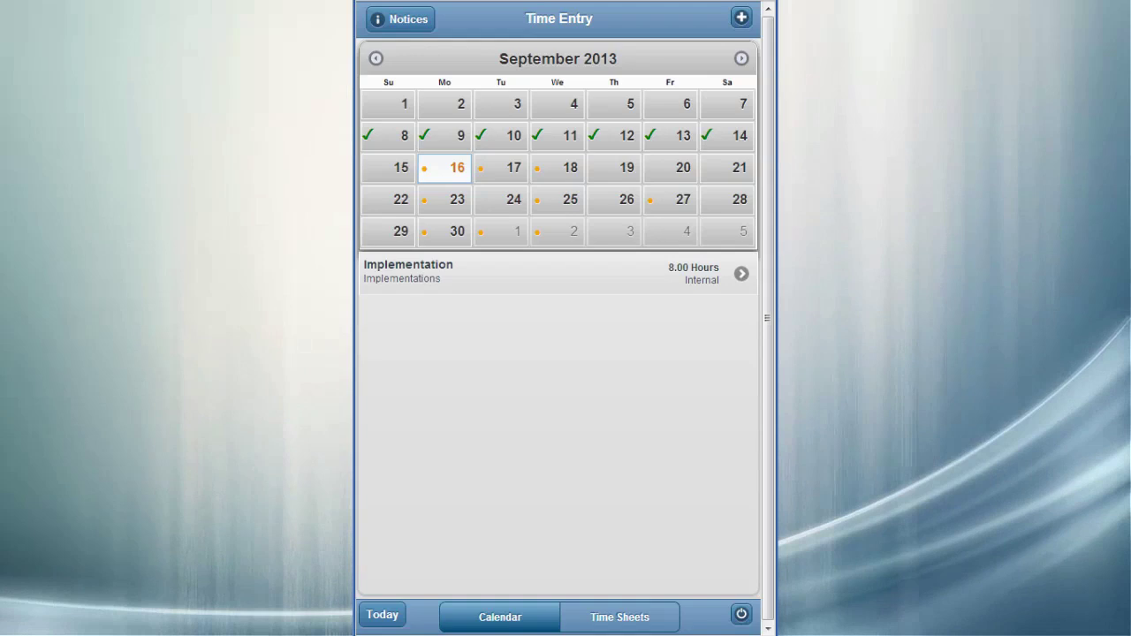
Read the Time Entry Submission Timelines notice, then return to the calendar and select Sep 19.
left_click(393, 22)
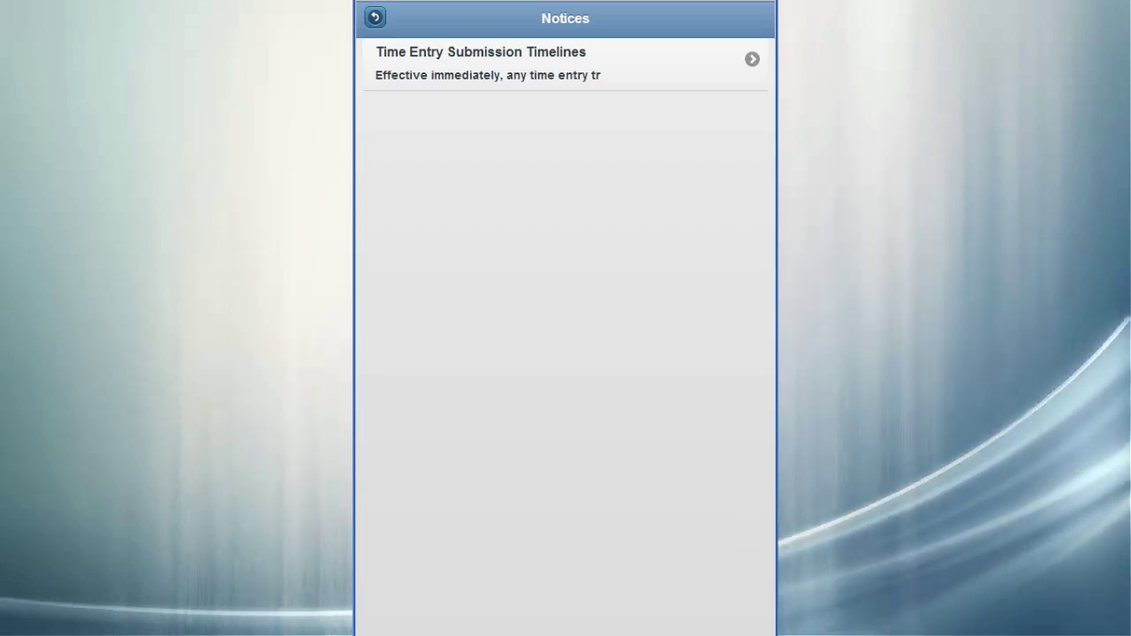
left_click(453, 69)
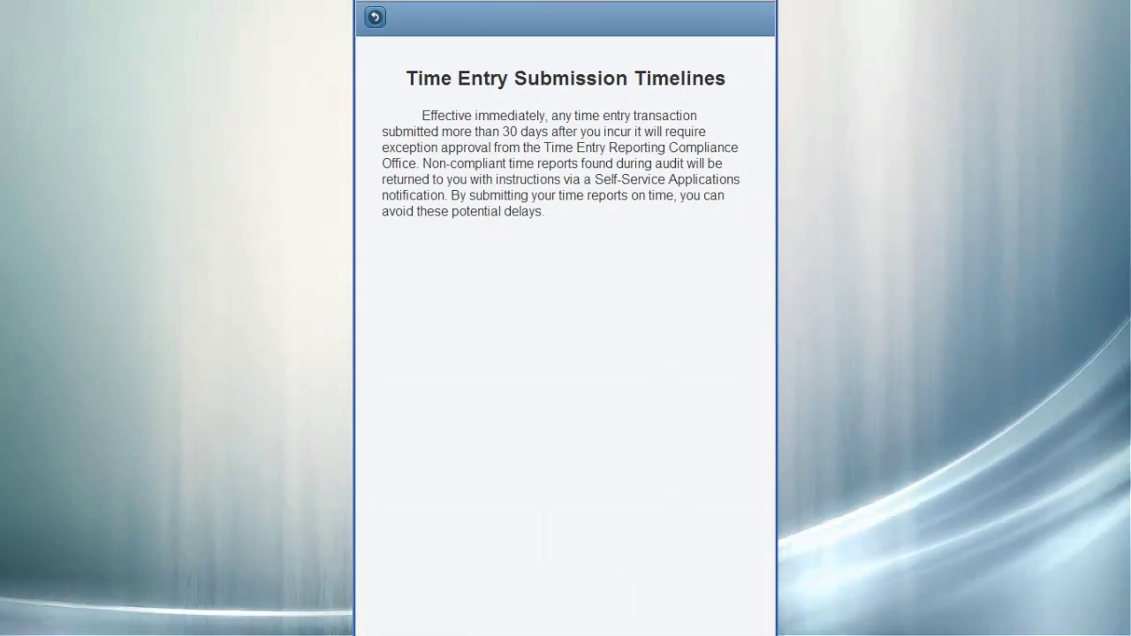
left_click(374, 17)
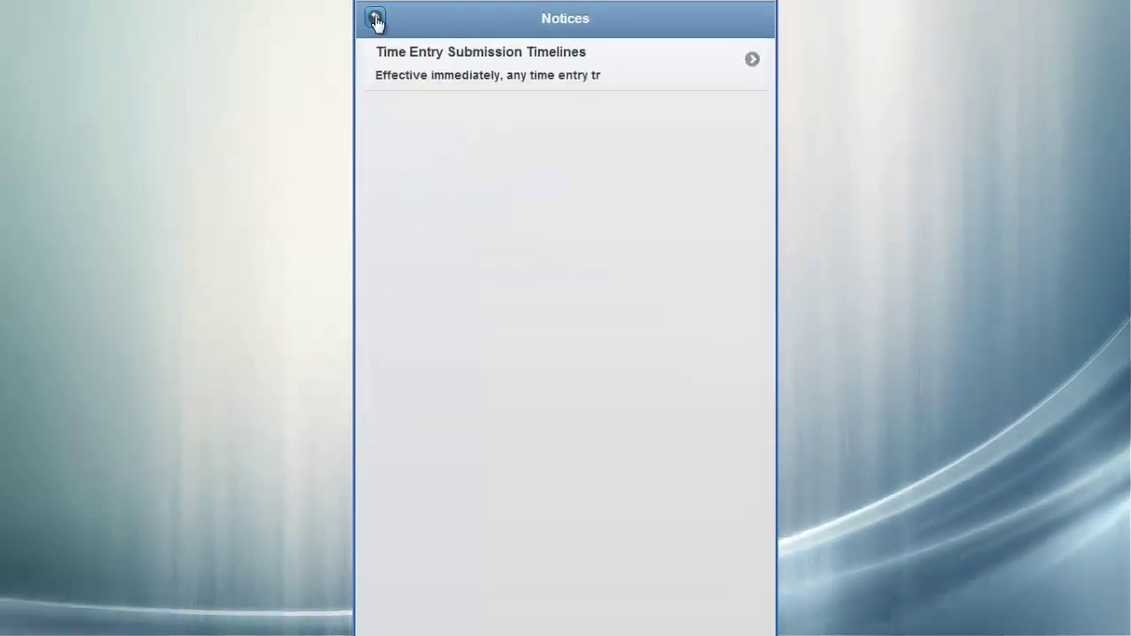
left_click(376, 19)
left_click(617, 166)
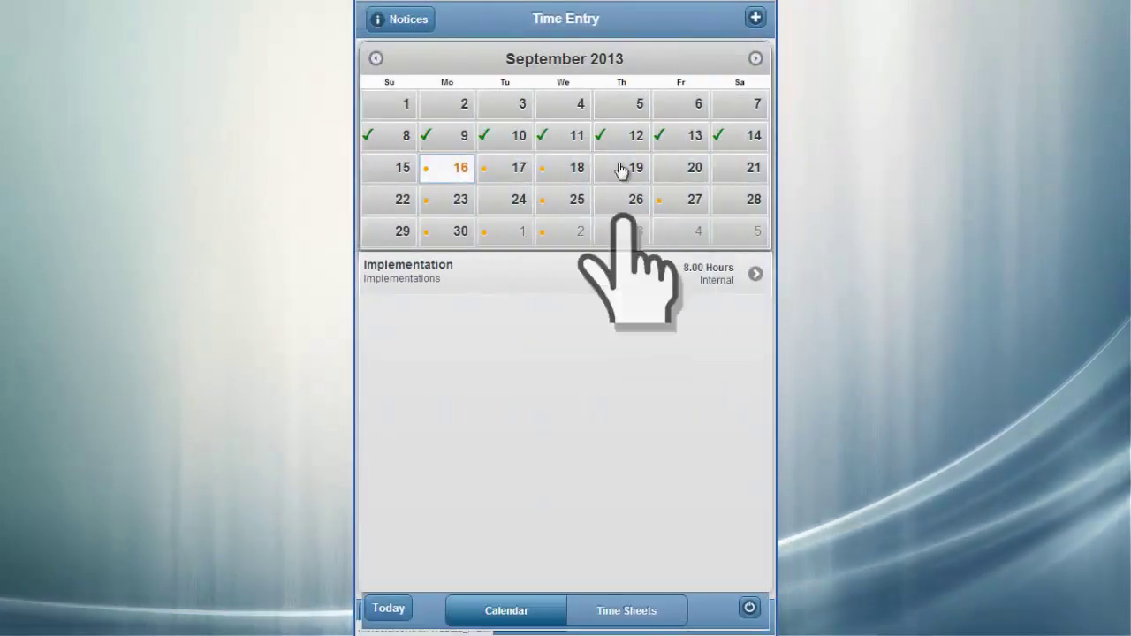
left_click(755, 17)
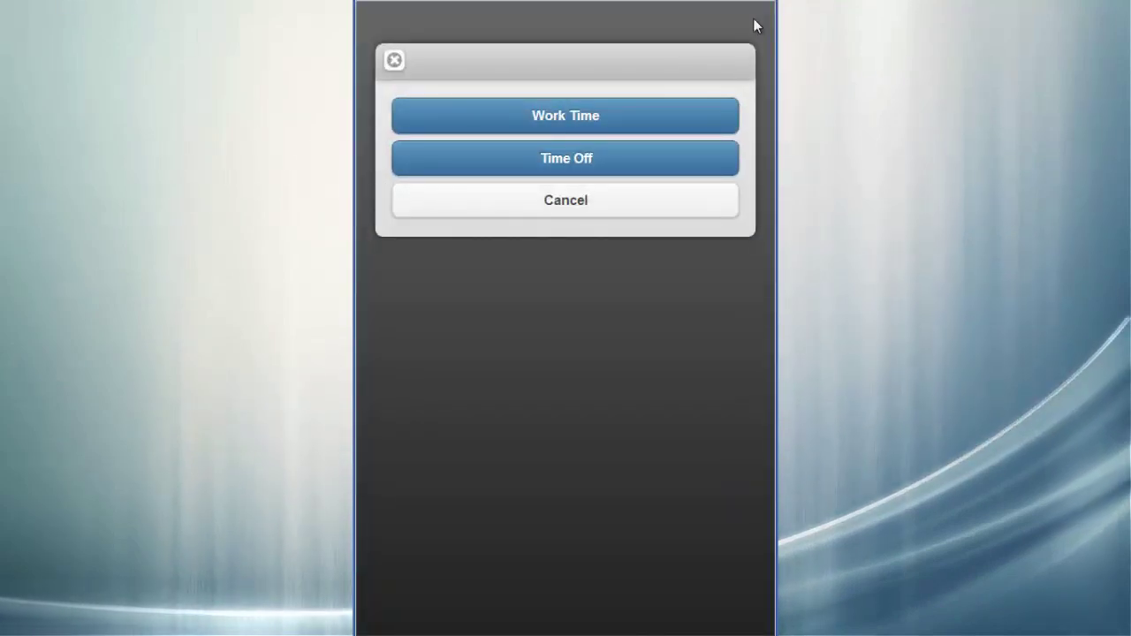
left_click(641, 159)
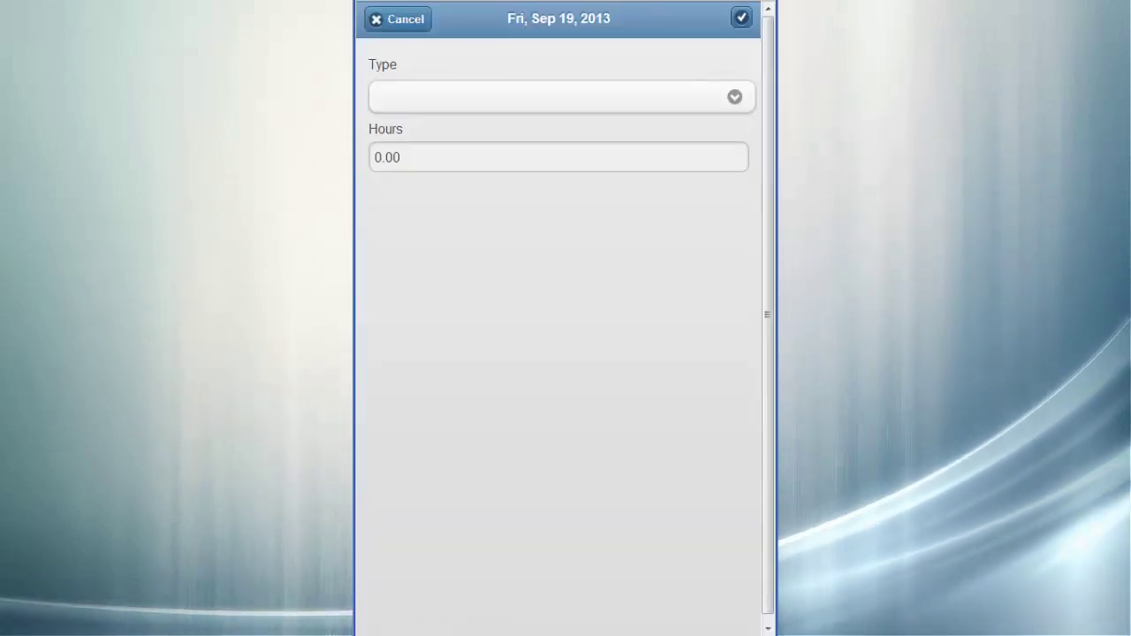
left_click(734, 97)
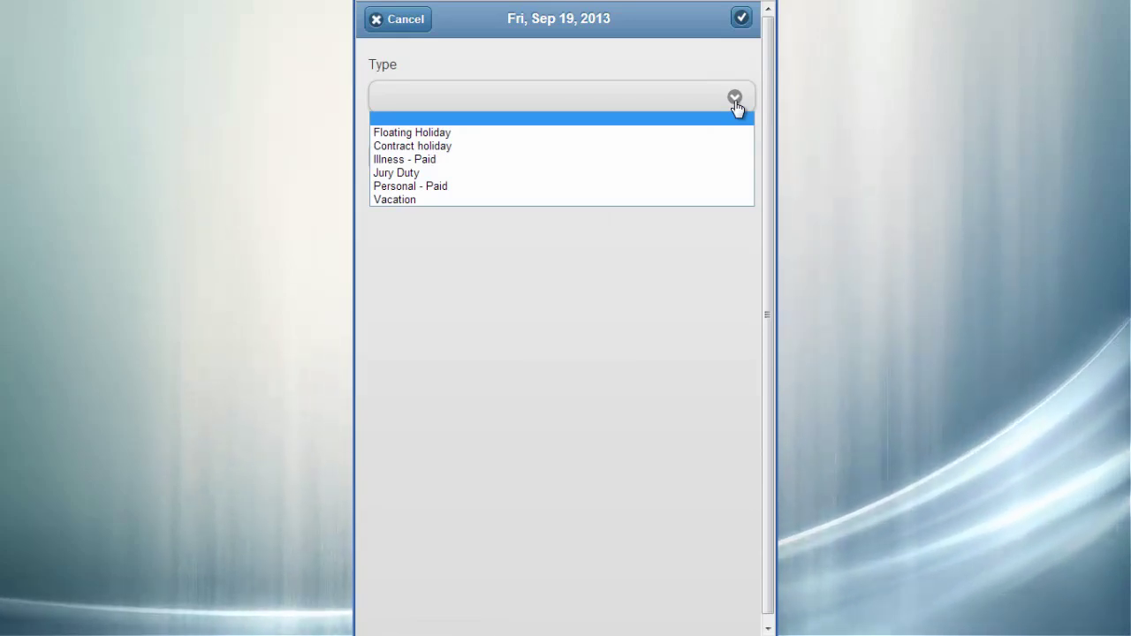
left_click(576, 228)
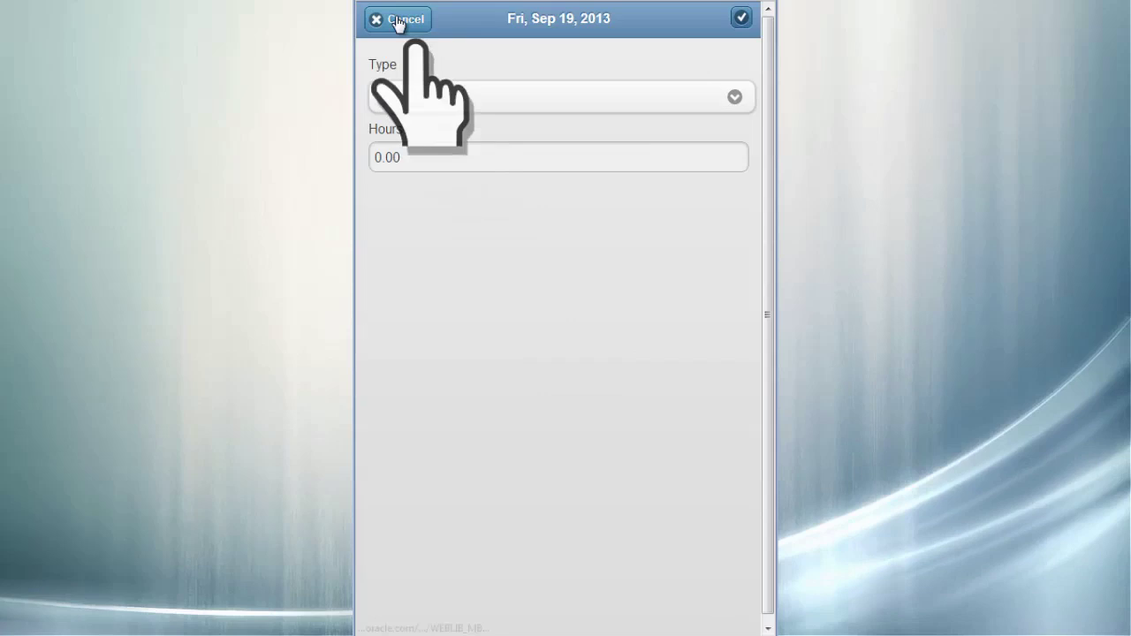
left_click(399, 19)
left_click(740, 17)
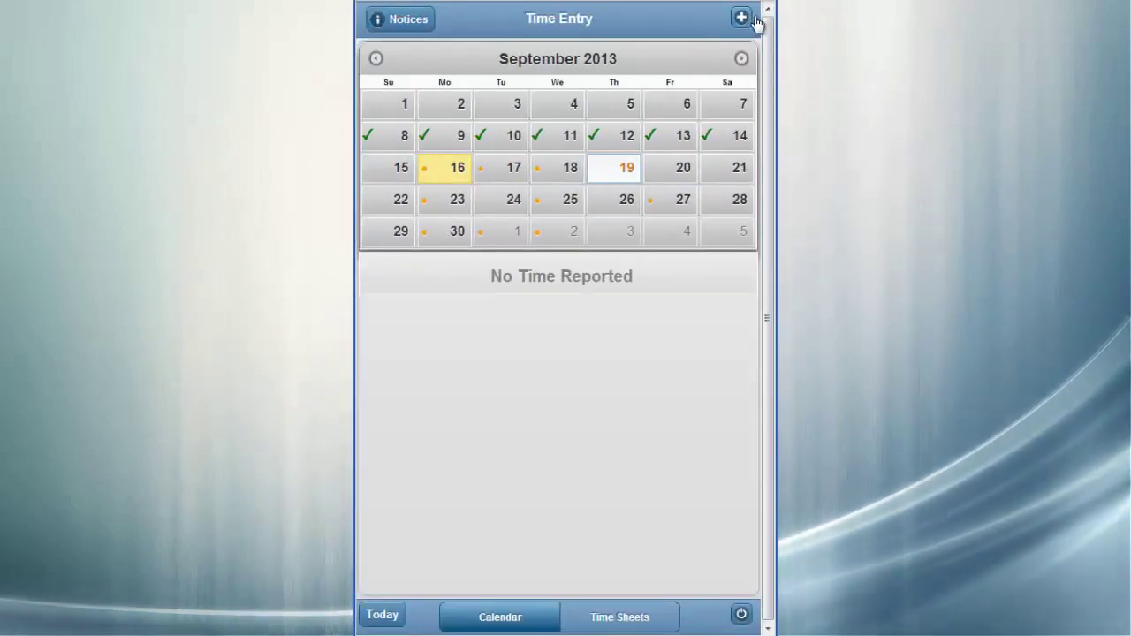
Save a 4-hour Work Time entry on Sep 19 using the Financials integration - Fin Int Activity Quick-Fill.
left_click(681, 108)
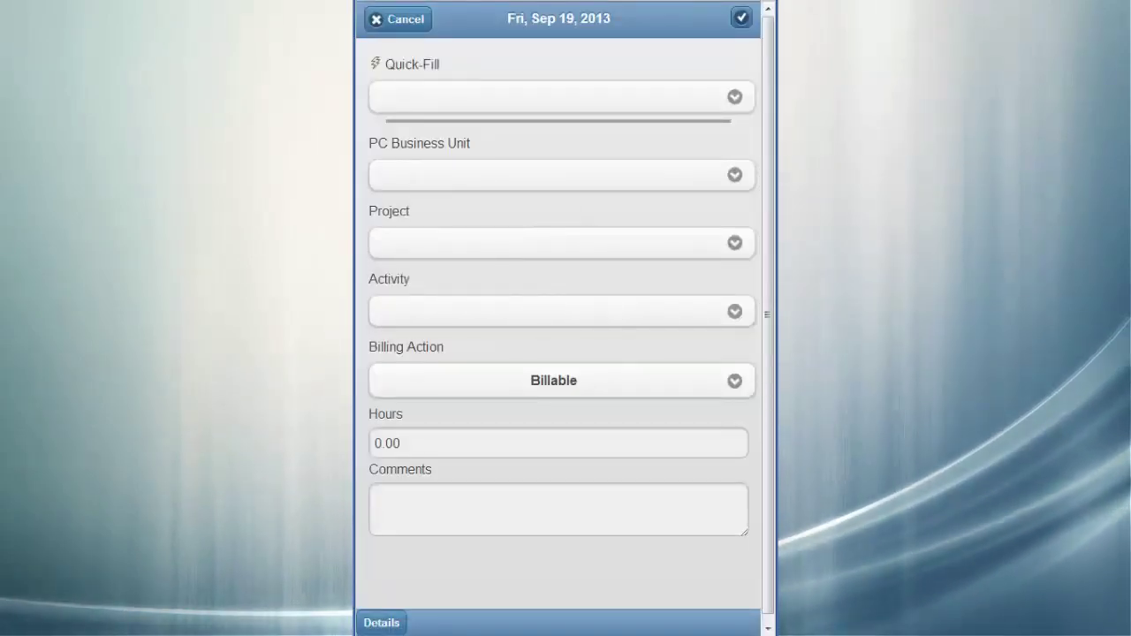
left_click(711, 97)
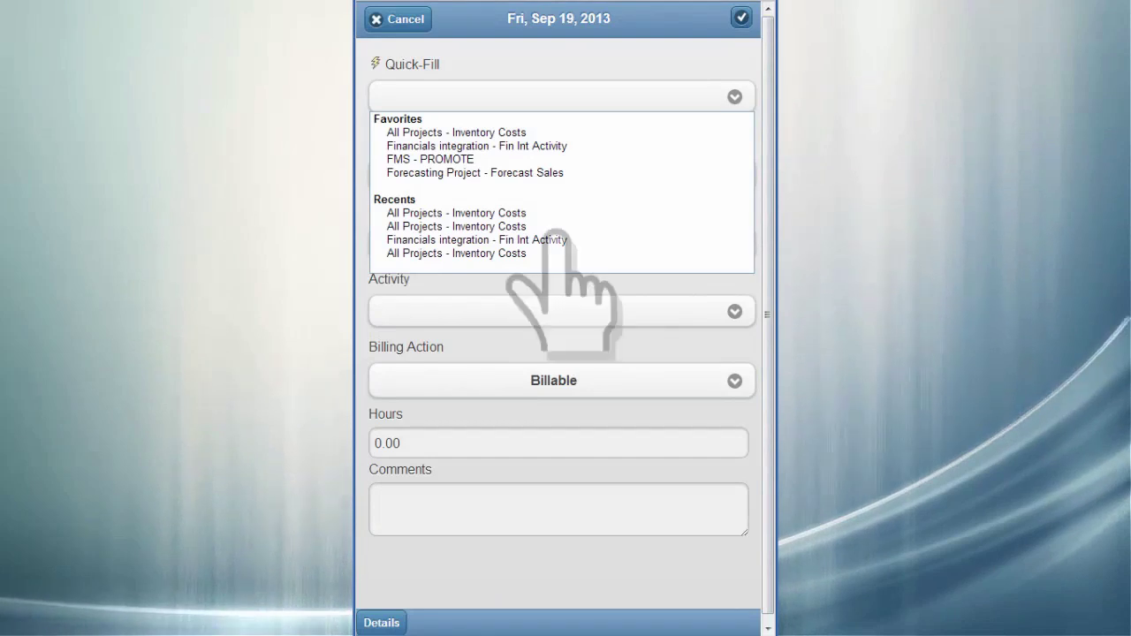
left_click(557, 239)
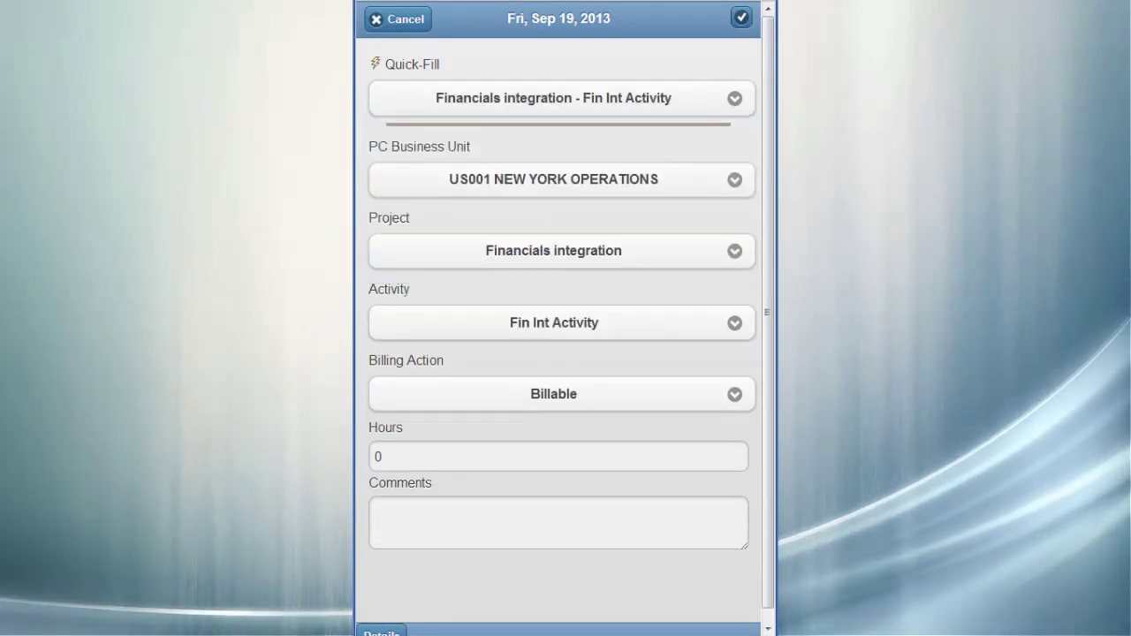
left_click(411, 455)
type("4")
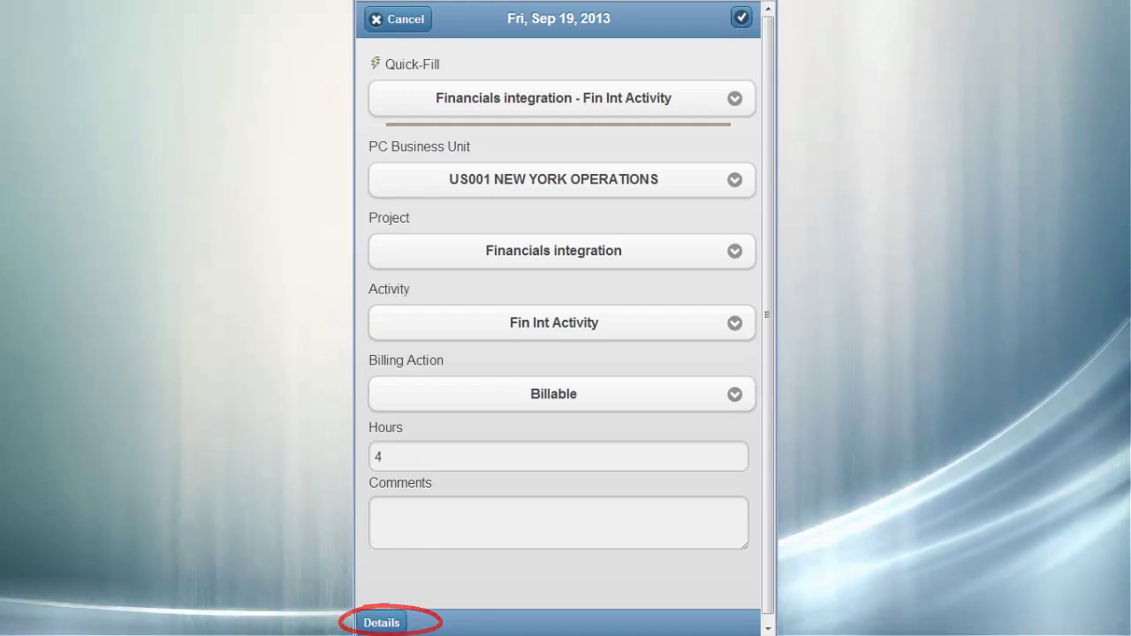
left_click(740, 17)
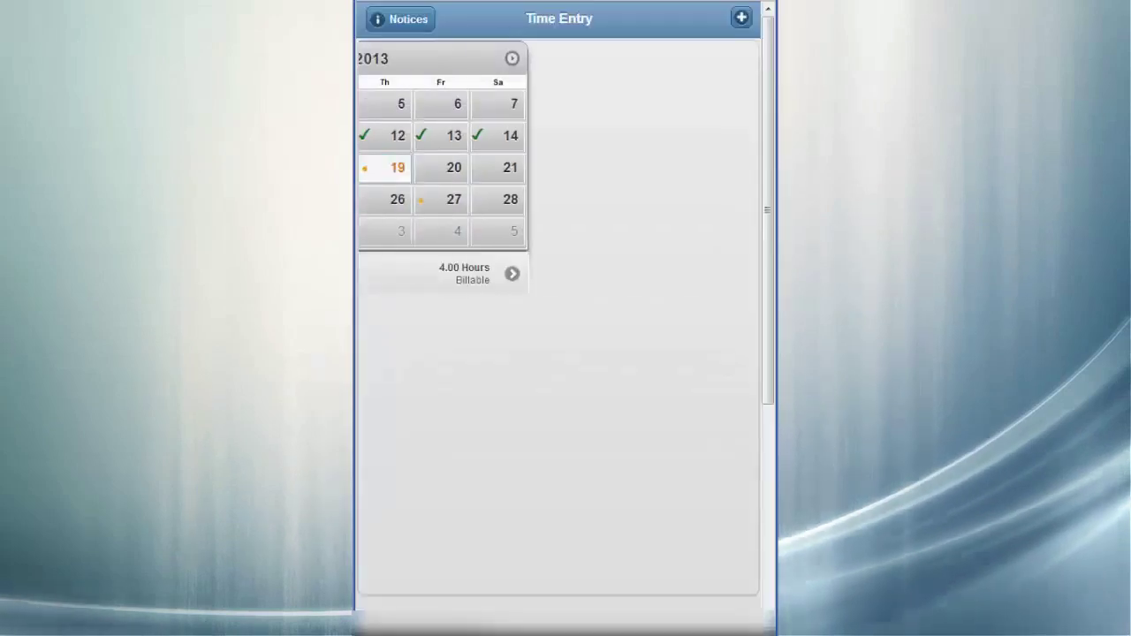
Show the weekly time sheets list and open the Aug 18–24, 2013 timesheet.
left_click(610, 618)
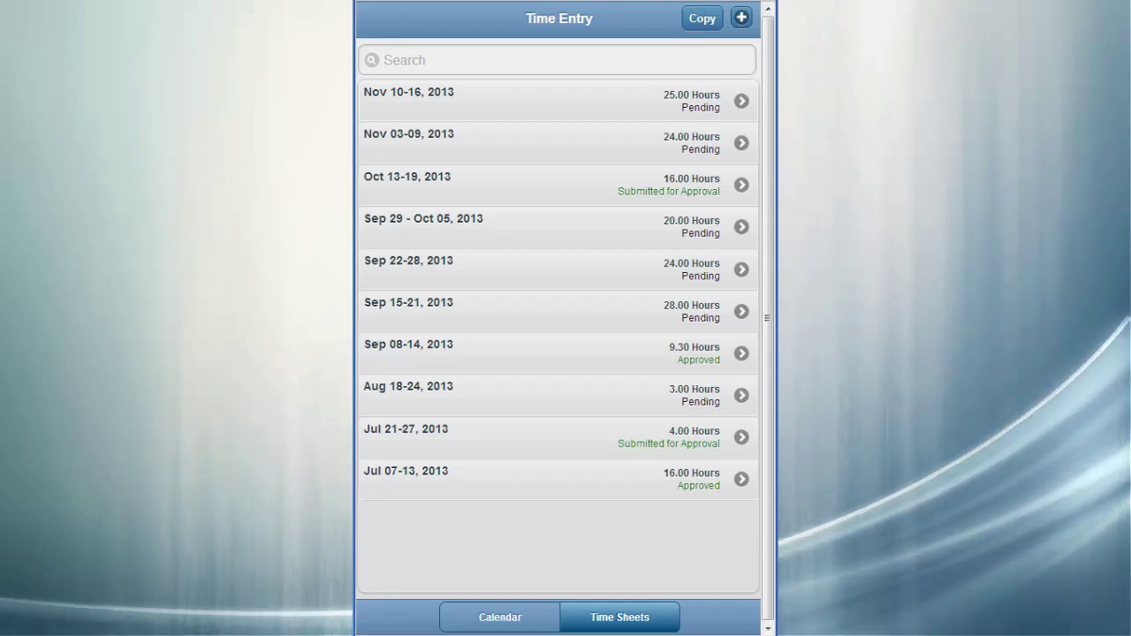
left_click(472, 398)
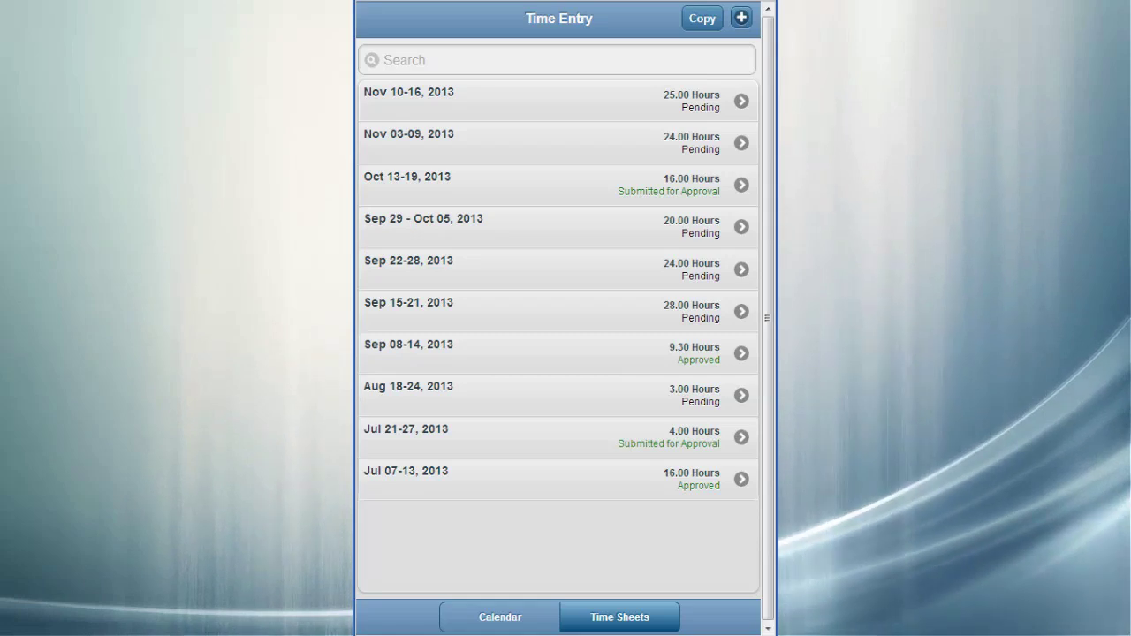
Start a new timesheet for the week of 10/06/2013.
left_click(741, 18)
left_click(735, 111)
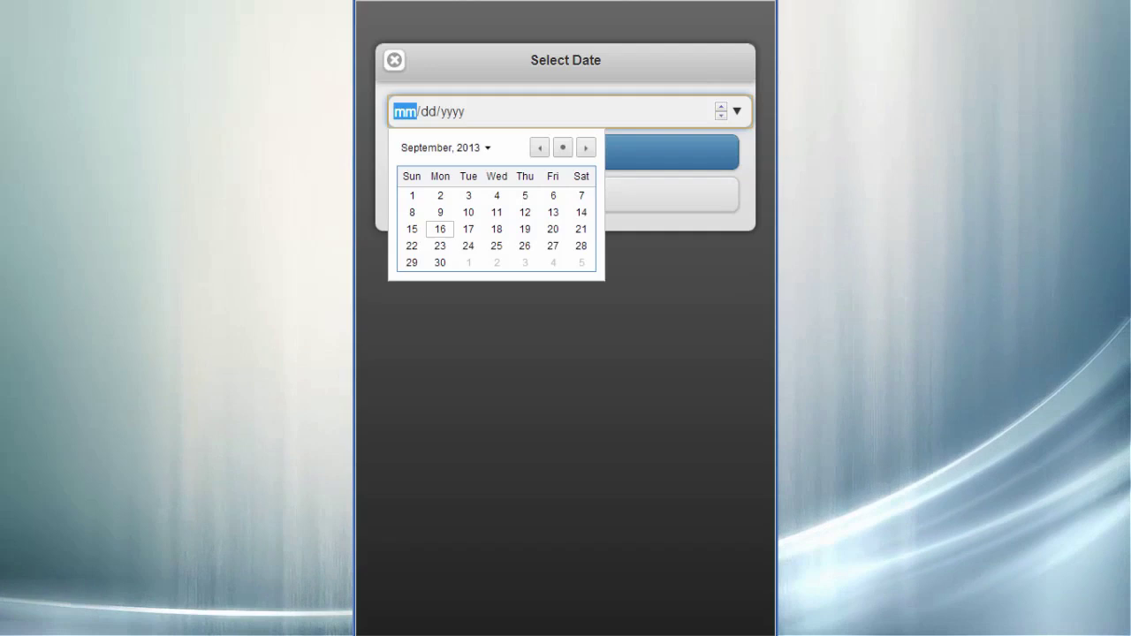
left_click(484, 148)
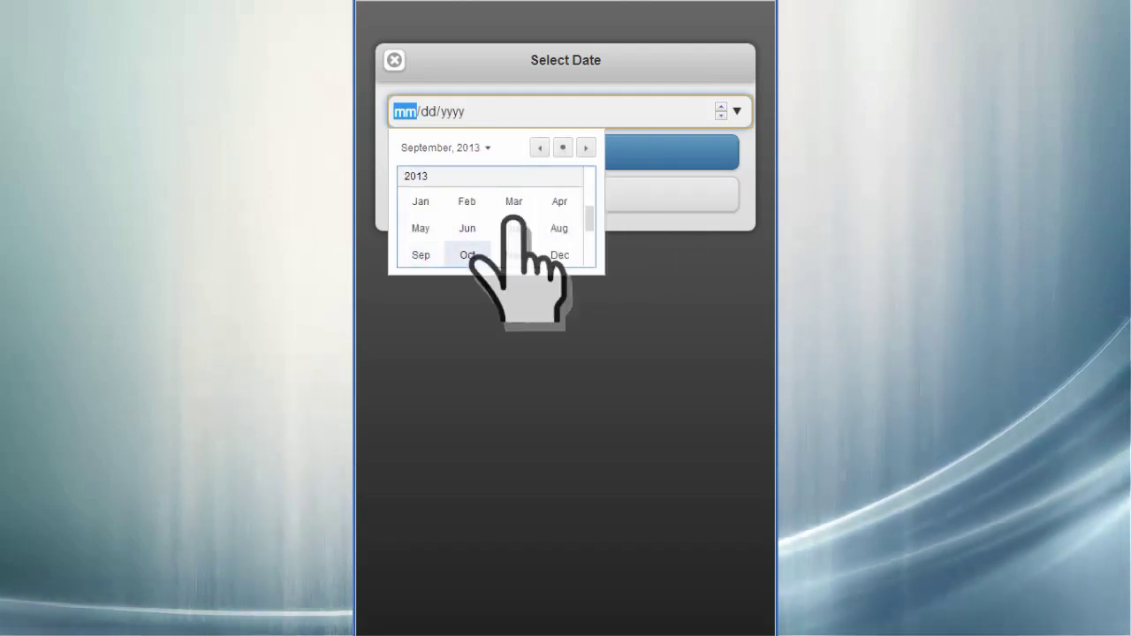
left_click(468, 255)
left_click(411, 212)
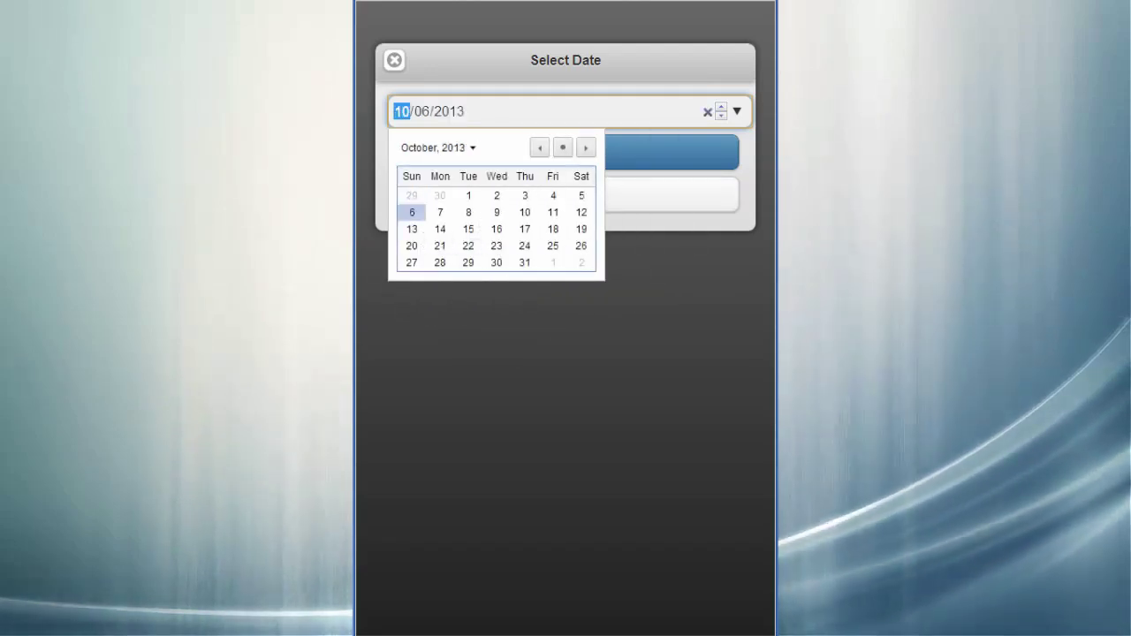
left_click(578, 112)
left_click(589, 150)
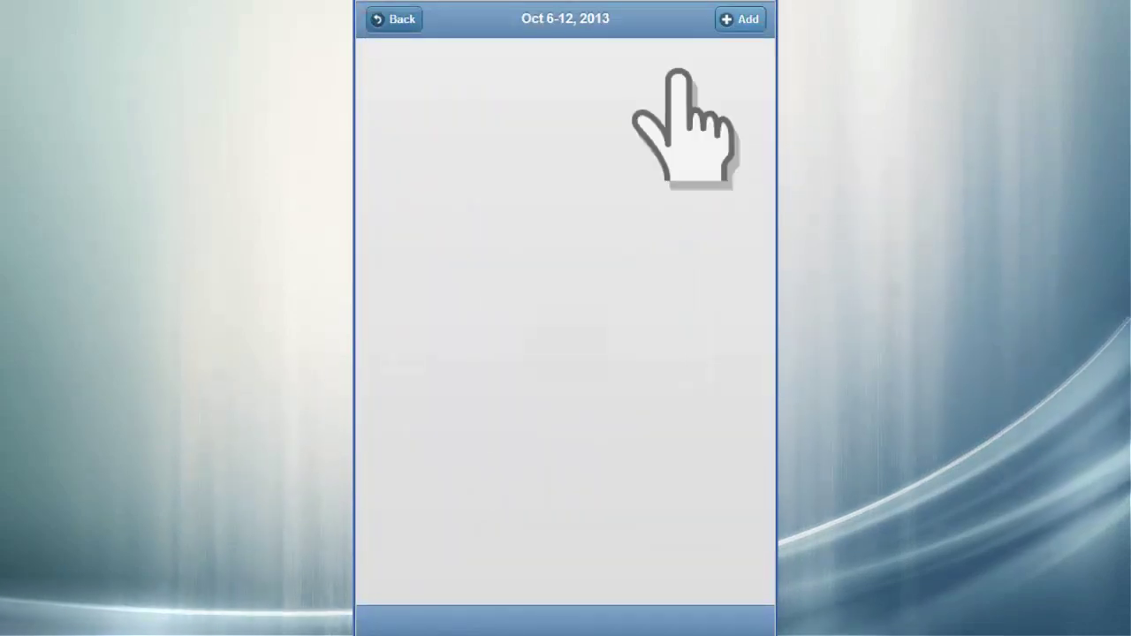
Add FMS - PROMOTE work time of 8, 8 and 4 hours for Oct 7–9 and save.
left_click(740, 19)
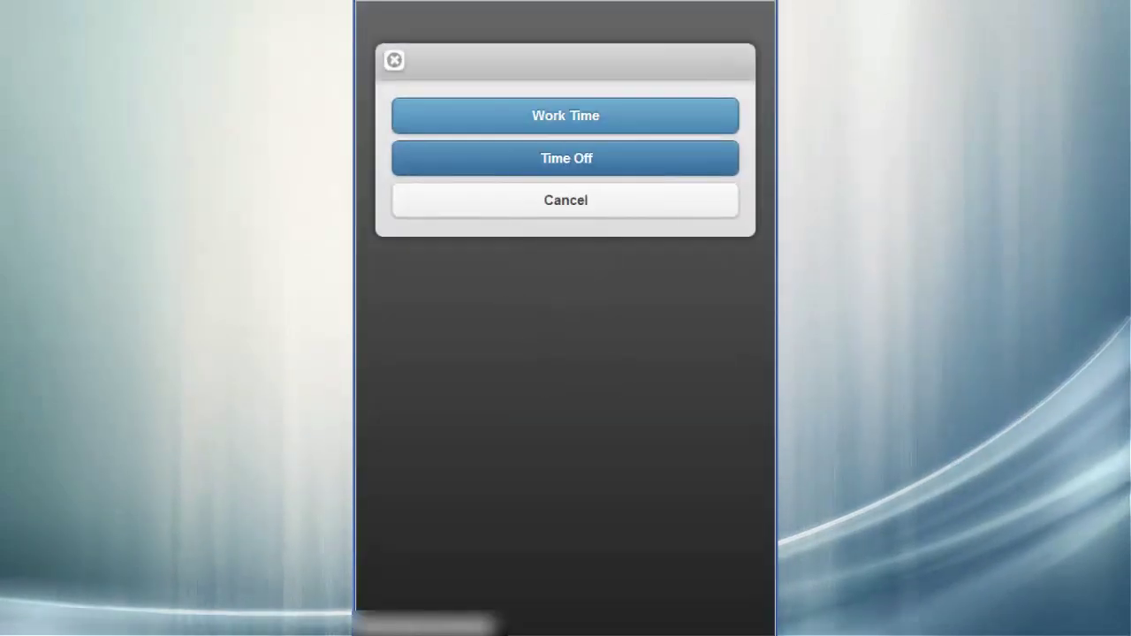
left_click(565, 114)
left_click(712, 95)
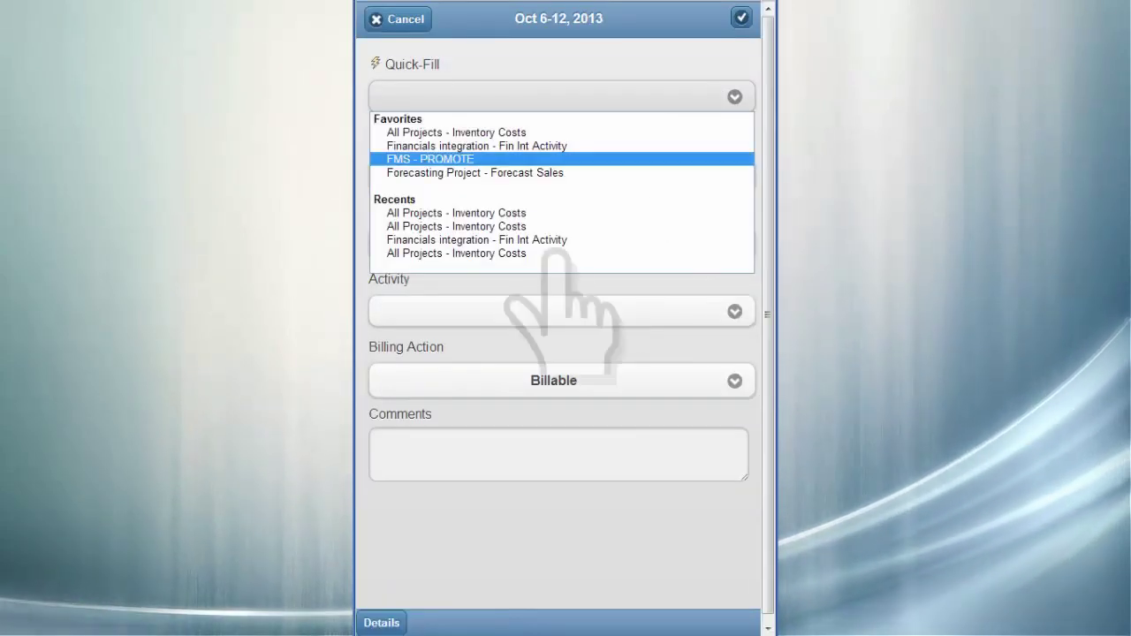
left_click(455, 159)
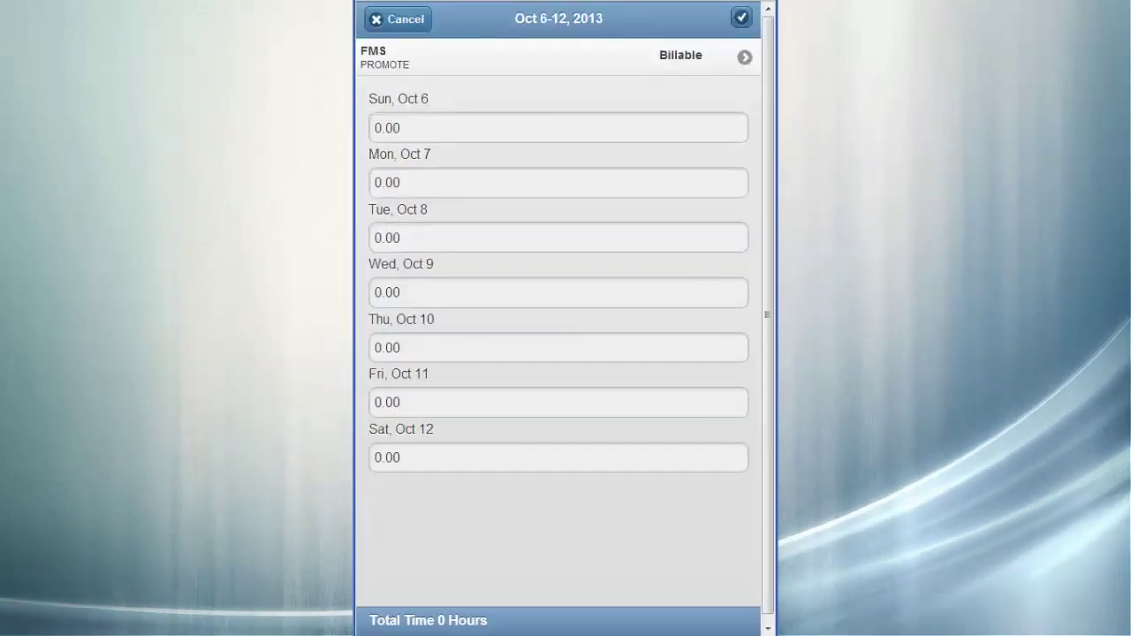
left_click(378, 189)
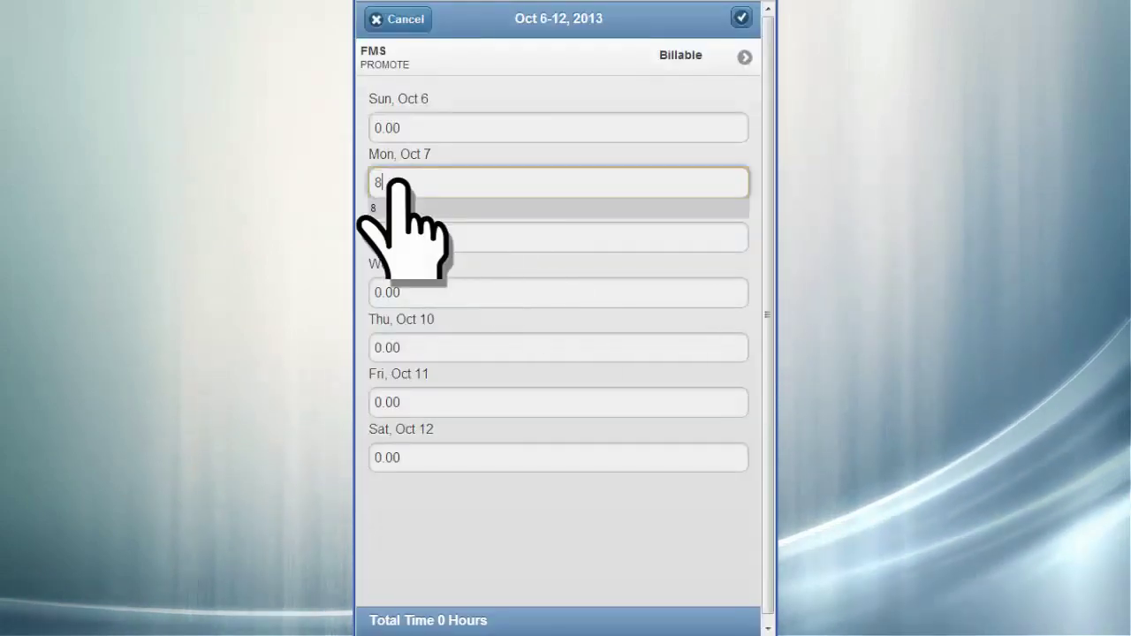
type("8")
left_click(398, 237)
type("8")
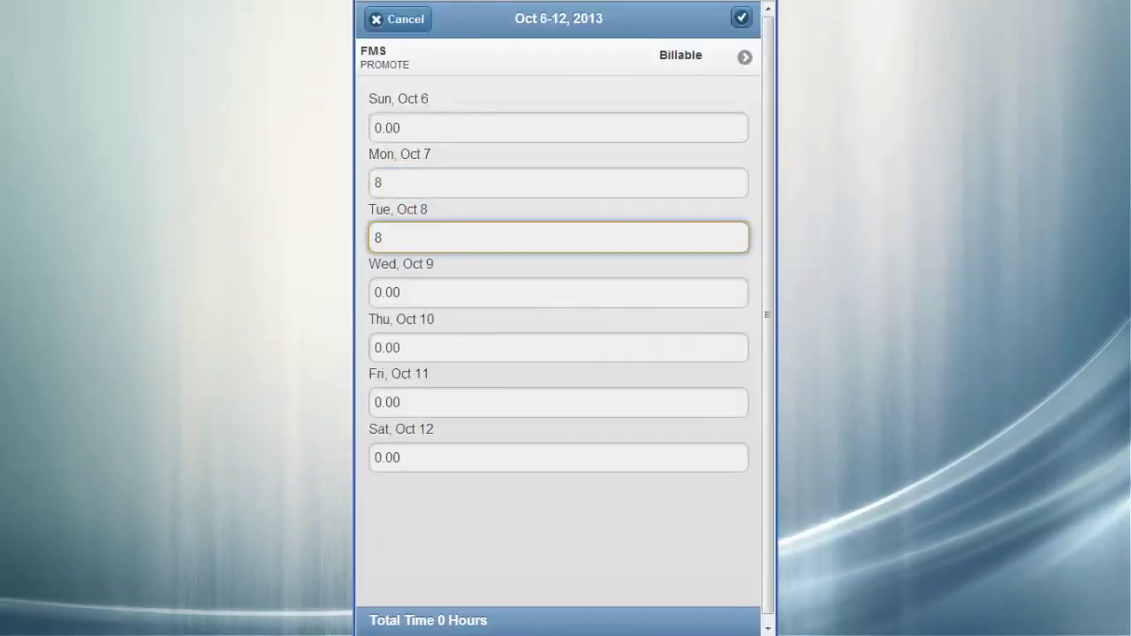
left_click(393, 293)
type("4")
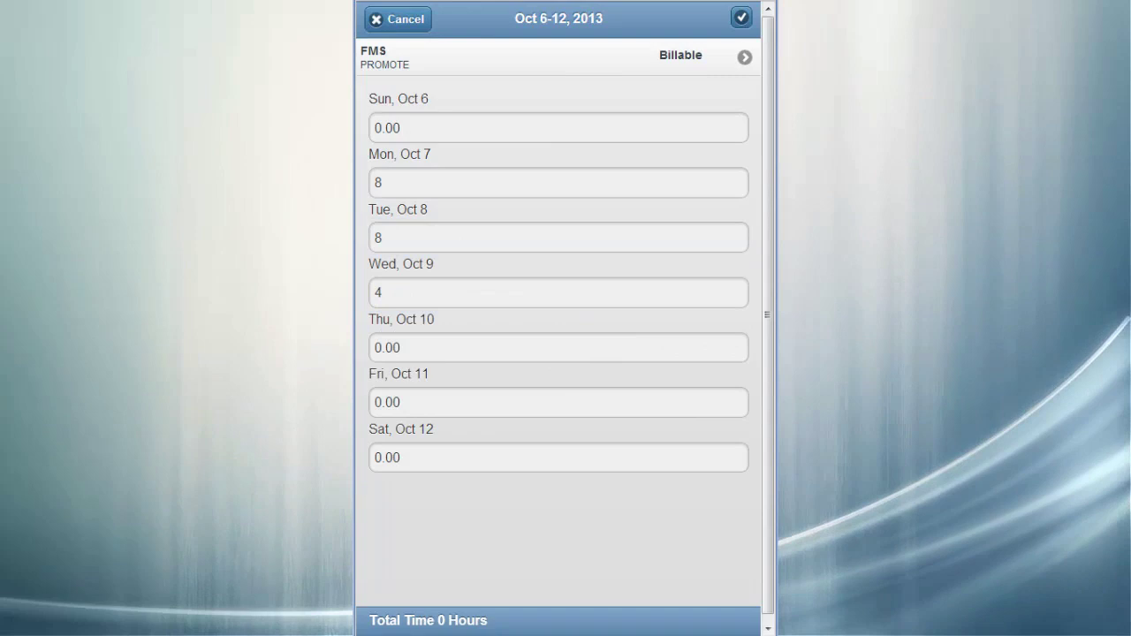
left_click(739, 16)
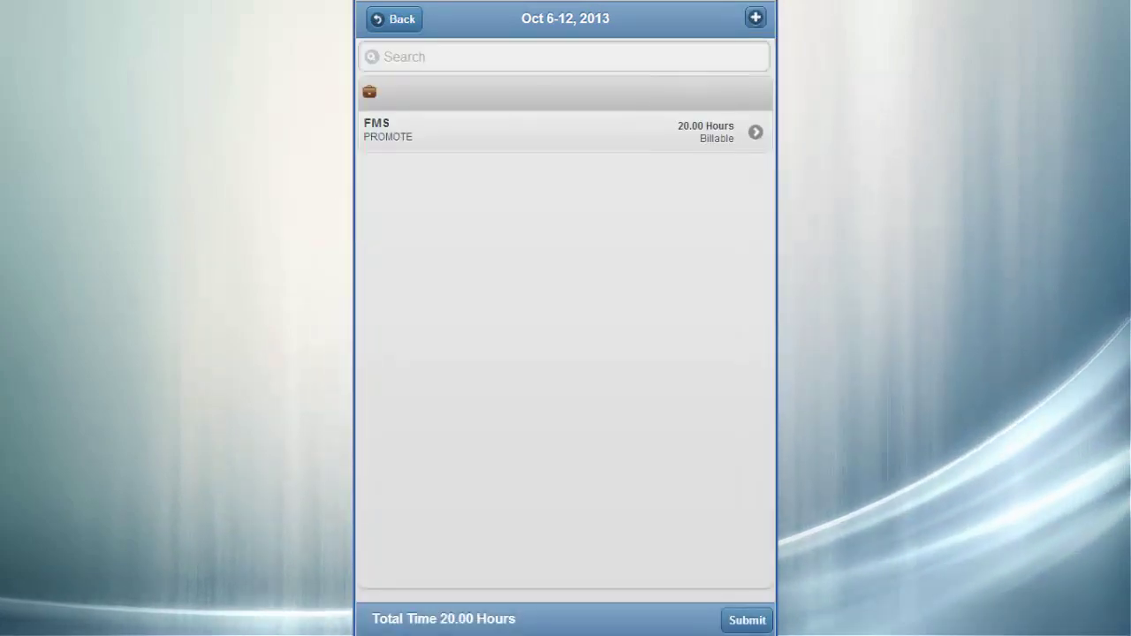
Copy the Sep 29 – Oct 05, 2013 timesheet into the week of 11/17/2013.
left_click(394, 19)
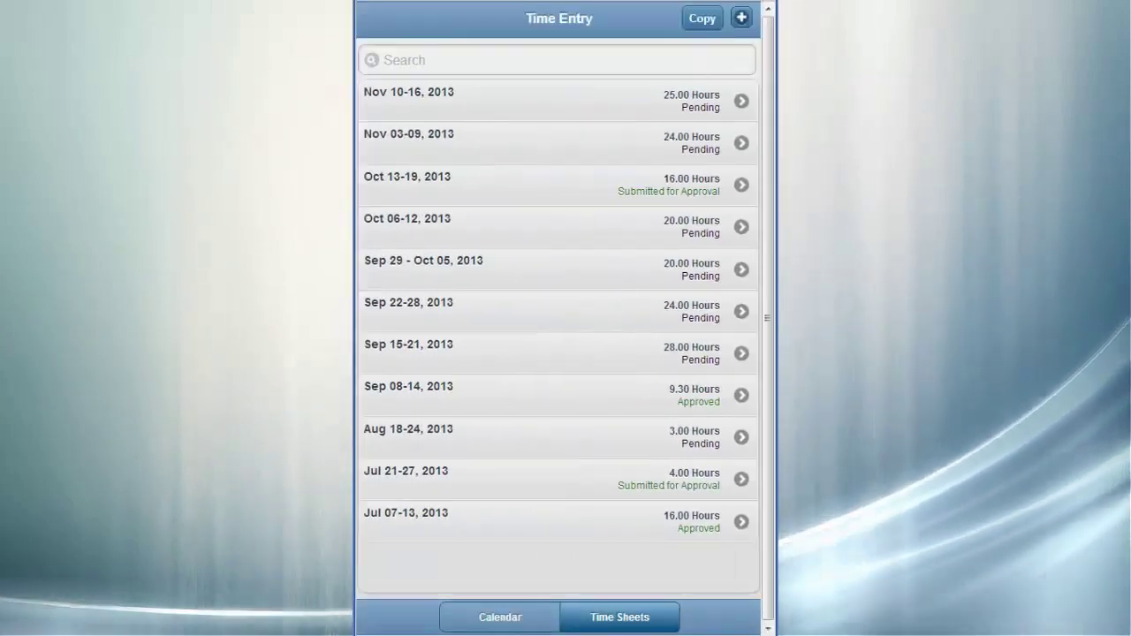
left_click(701, 18)
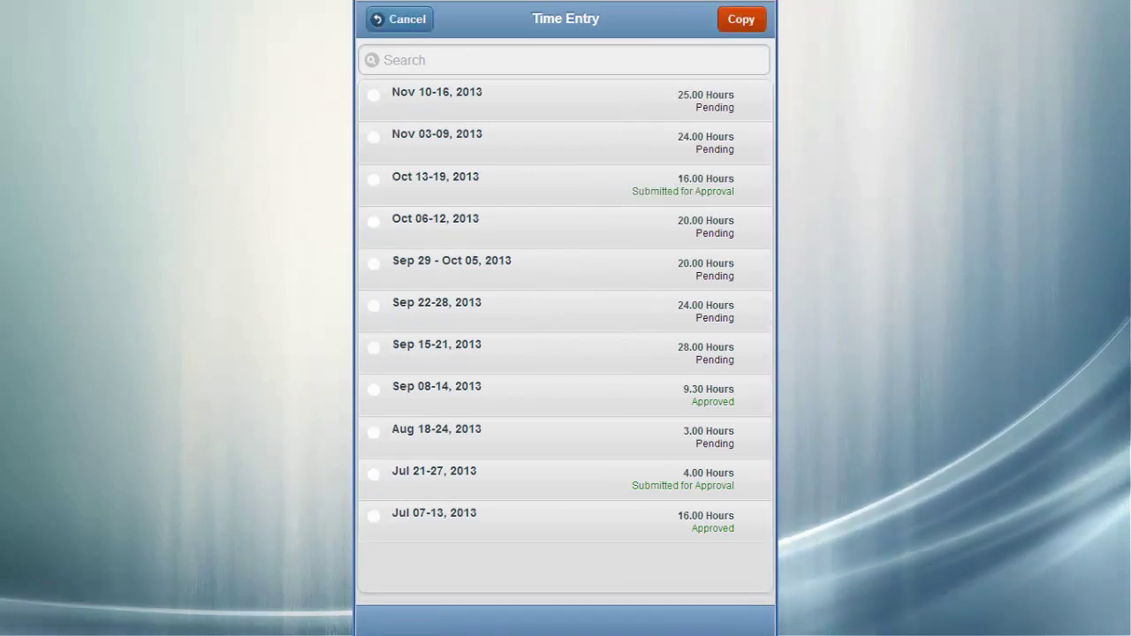
left_click(375, 265)
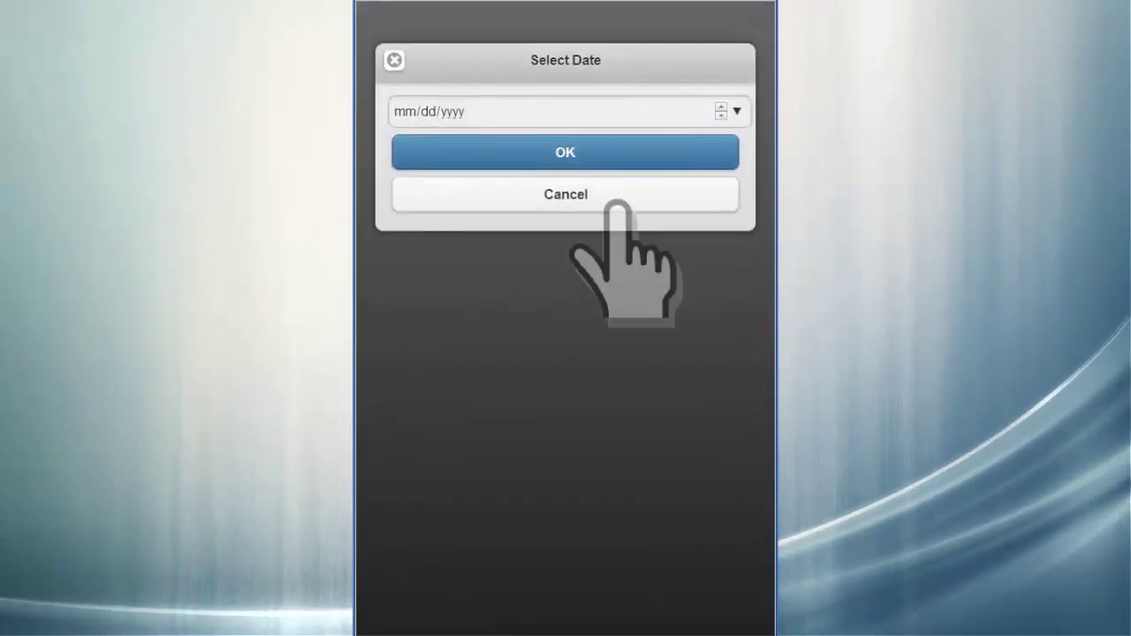
left_click(736, 110)
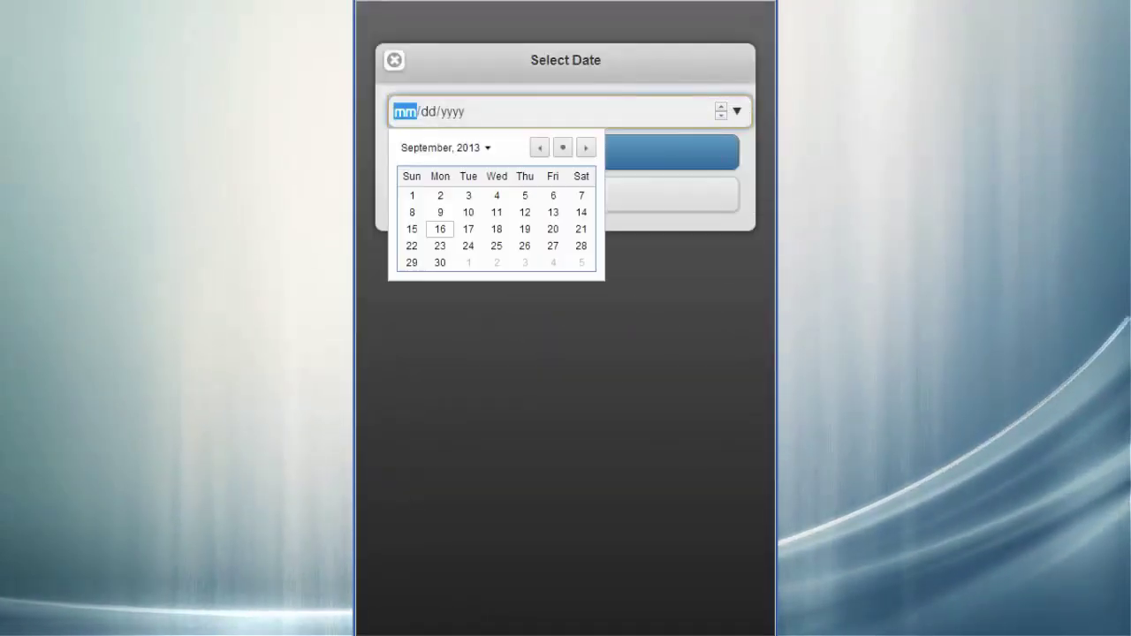
left_click(460, 147)
left_click(513, 253)
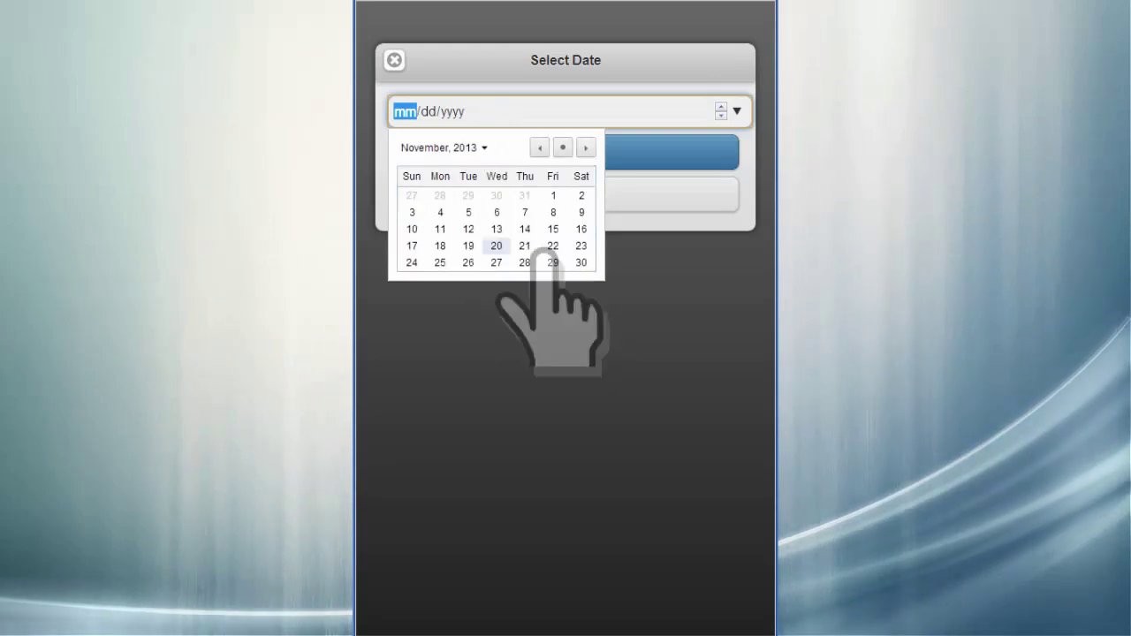
left_click(412, 246)
left_click(558, 154)
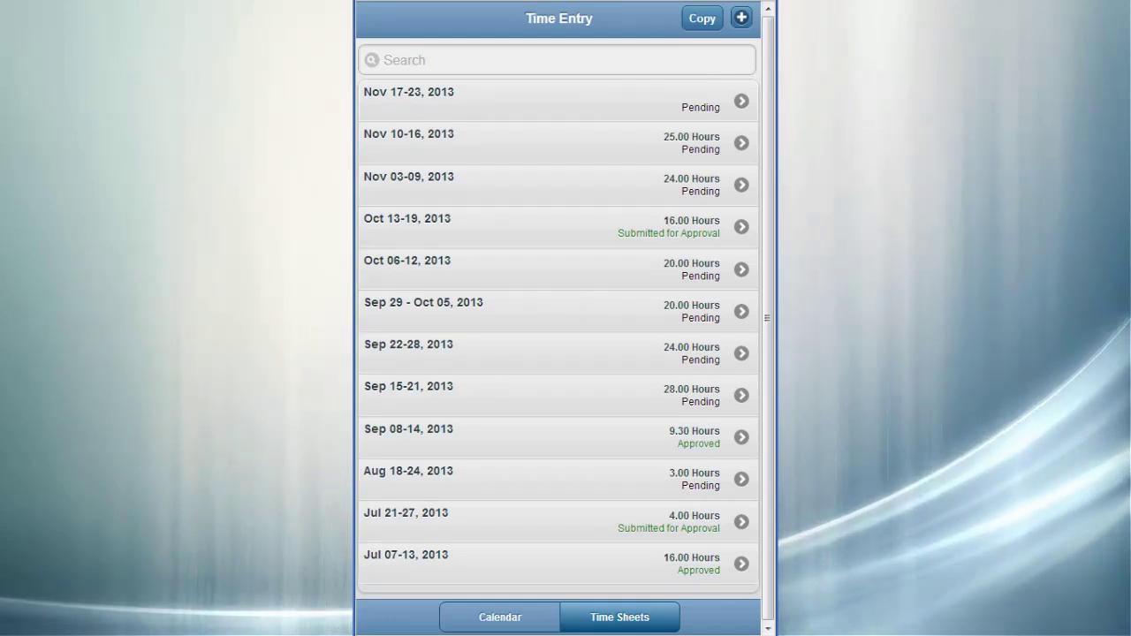
Switch to the month calendar view showing September 2013.
left_click(530, 381)
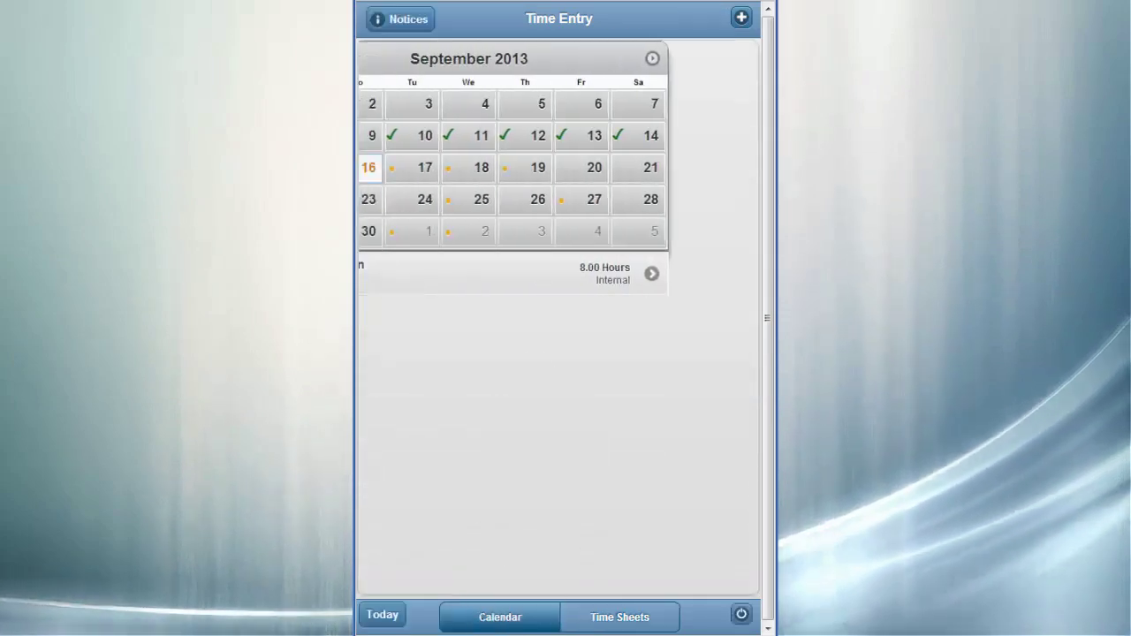